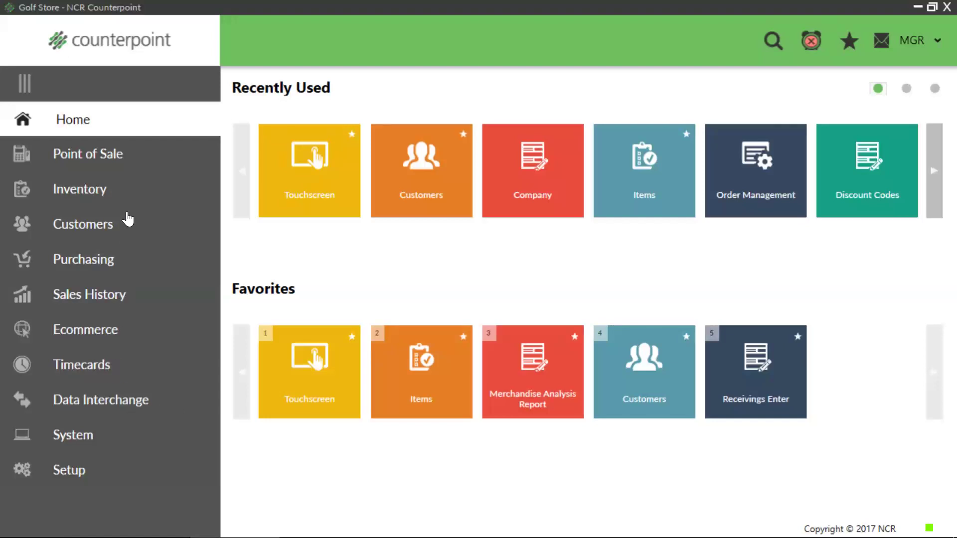
Visit the Point of Sale module, then go back to the Home dashboard.
{"action": "left_click", "coordinate": [151, 157]}
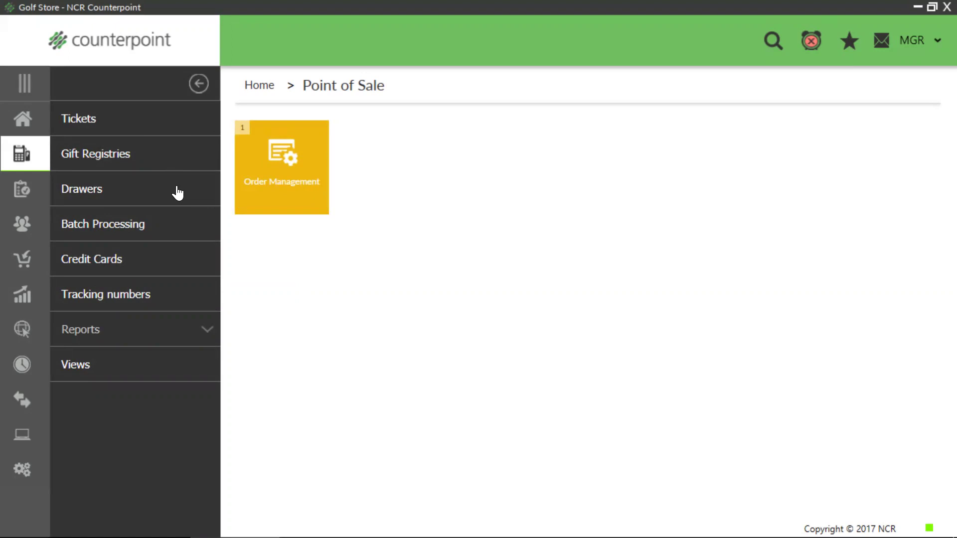
{"action": "left_click", "coordinate": [25, 120]}
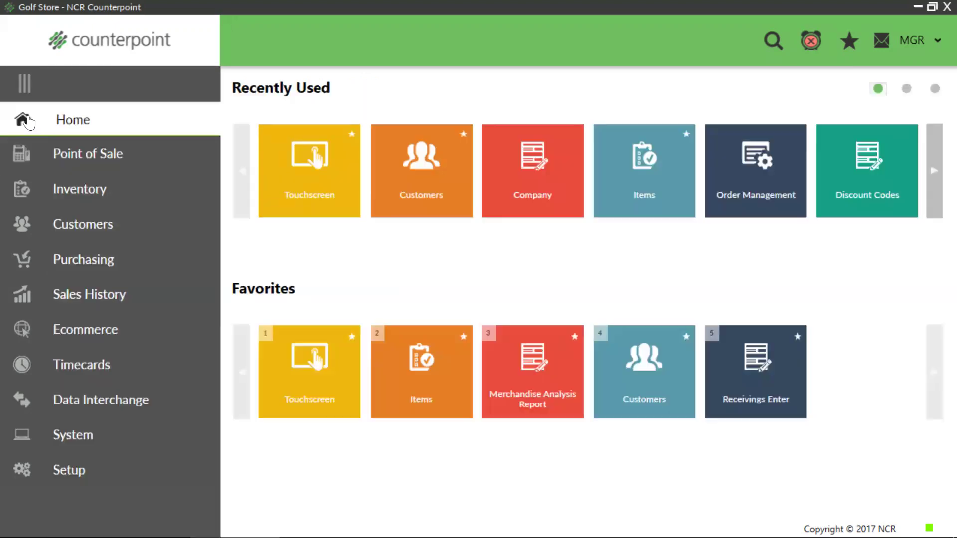
{"action": "left_click", "coordinate": [112, 196]}
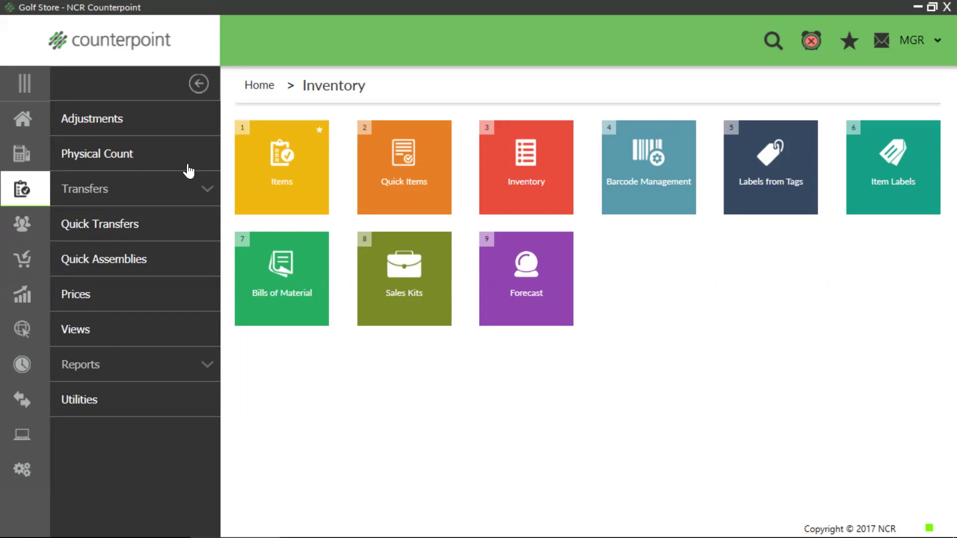
{"action": "left_click", "coordinate": [22, 119]}
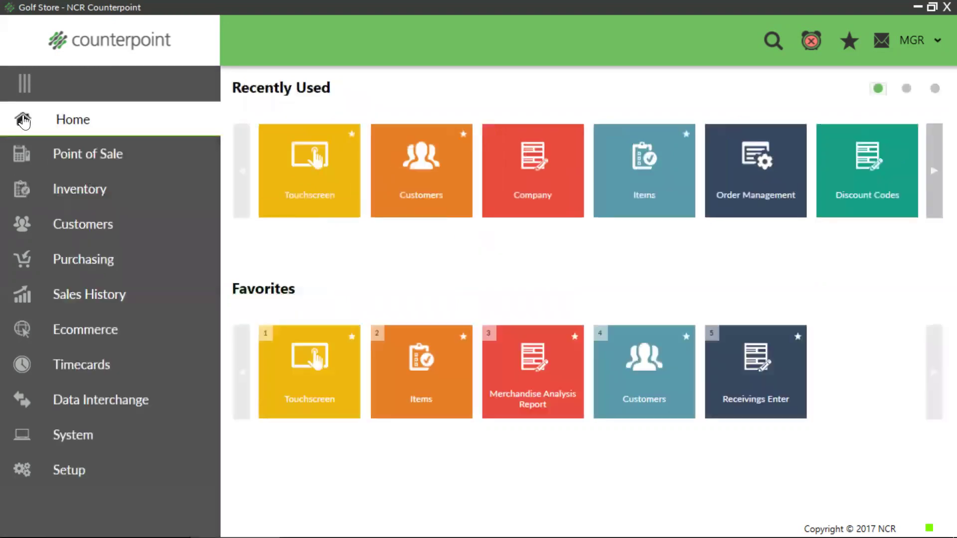
{"action": "left_click", "coordinate": [124, 234]}
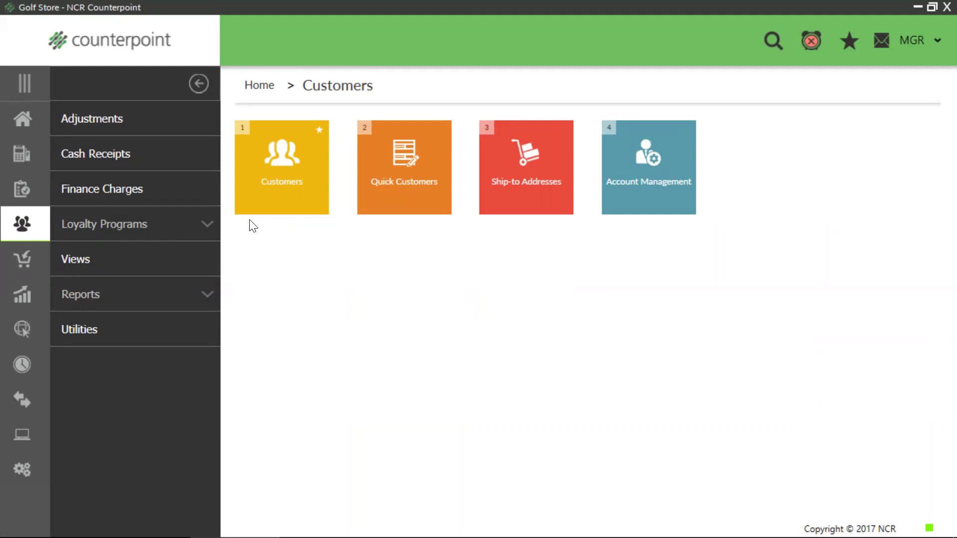
{"action": "left_click", "coordinate": [30, 118]}
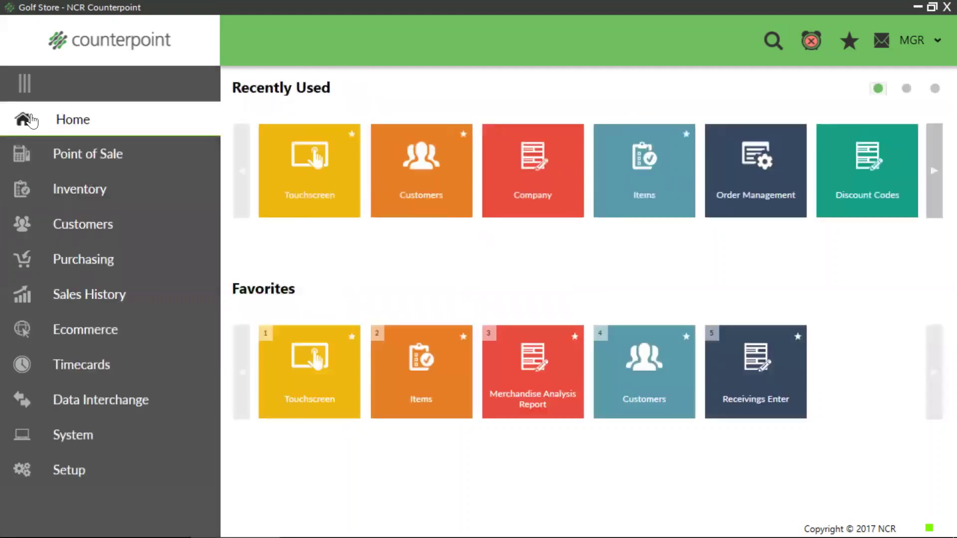
{"action": "left_click", "coordinate": [148, 263]}
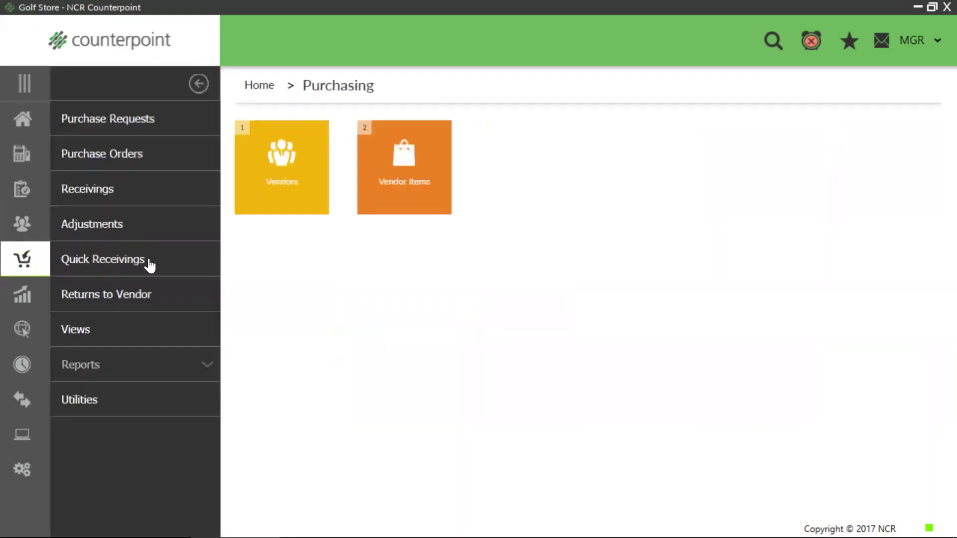
{"action": "mouse_move", "coordinate": [281, 168]}
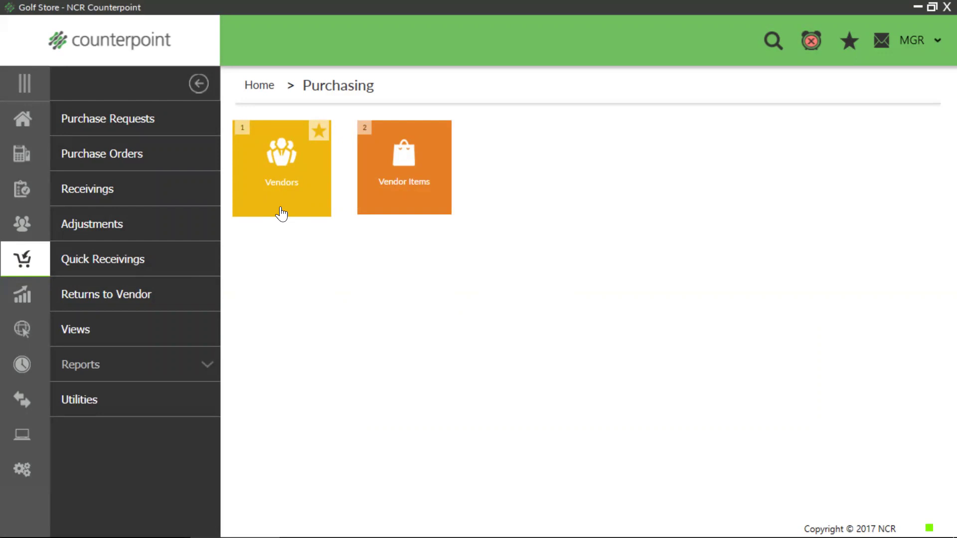
{"action": "left_click", "coordinate": [25, 121]}
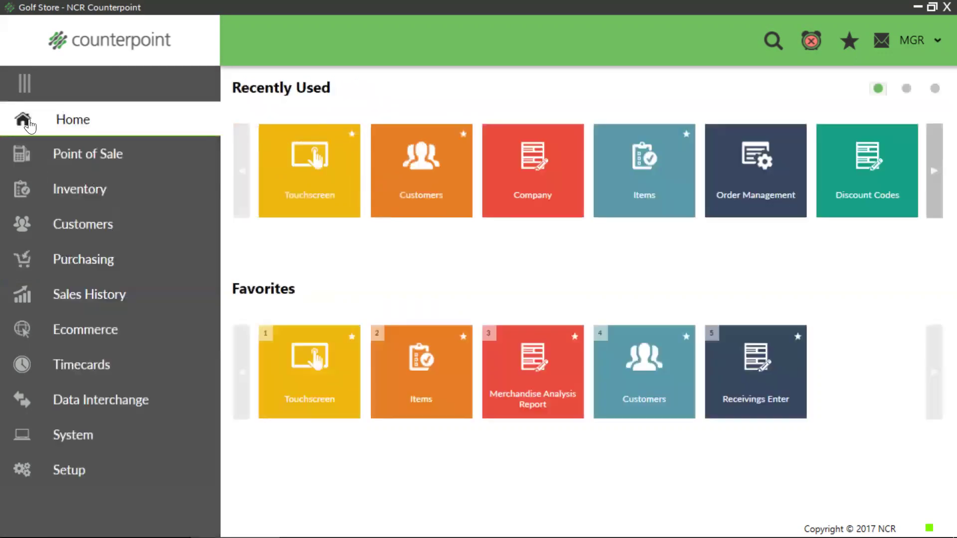
{"action": "left_click", "coordinate": [149, 298]}
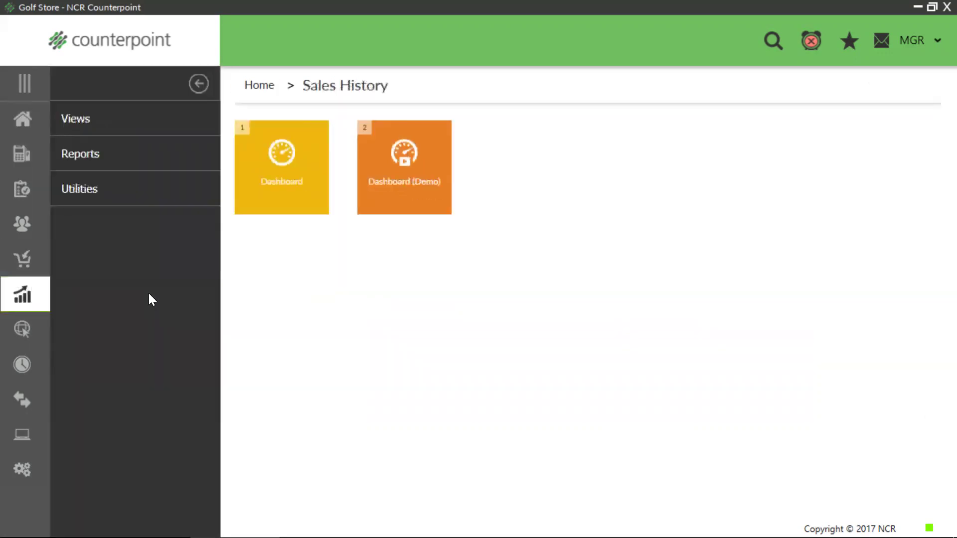
{"action": "left_click", "coordinate": [136, 164]}
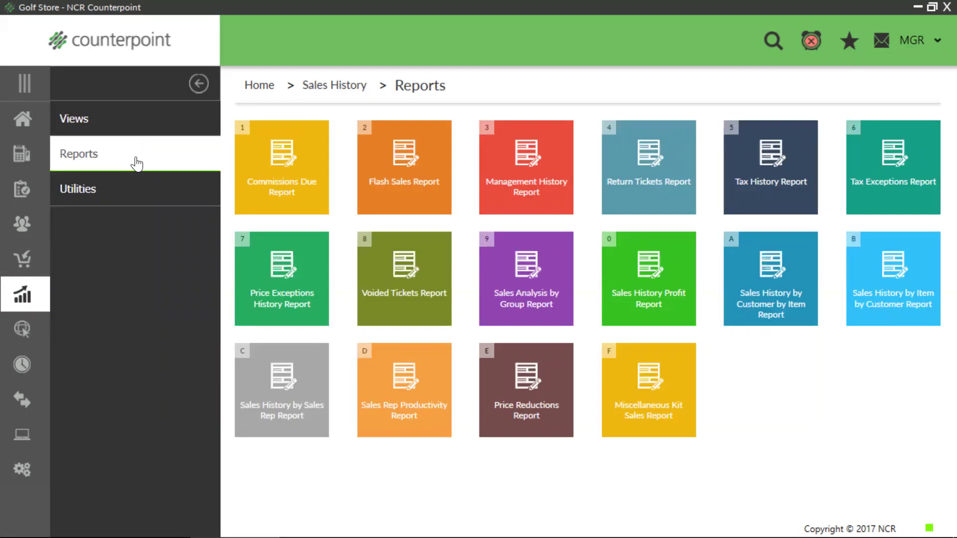
{"action": "left_click", "coordinate": [25, 120]}
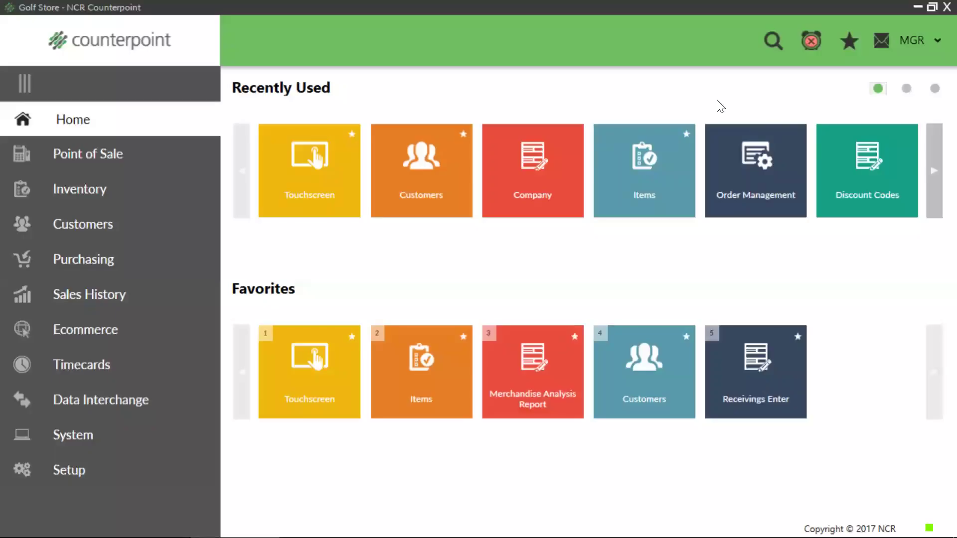
Tour the Timecards, Data Interchange and System modules, ending on the Setup module.
{"action": "left_click", "coordinate": [157, 366]}
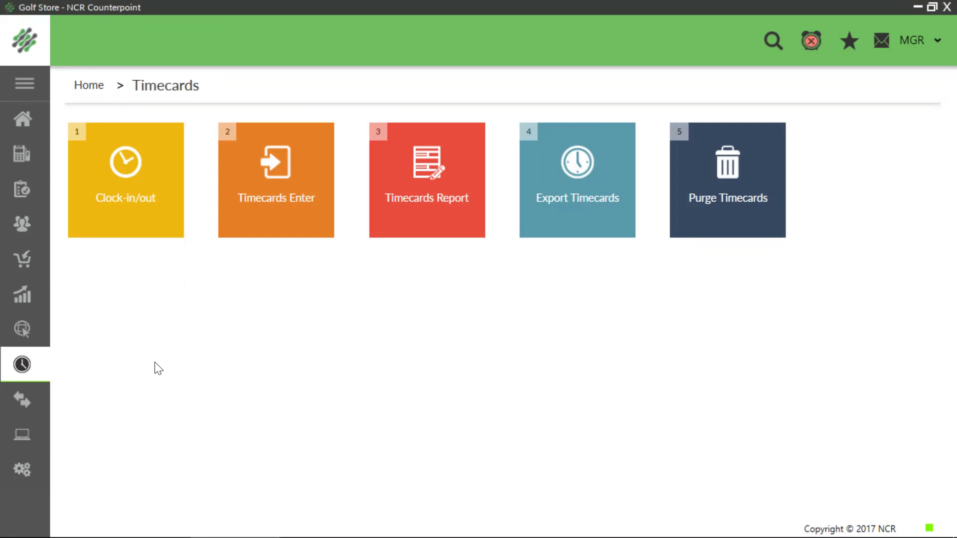
{"action": "left_click", "coordinate": [26, 122]}
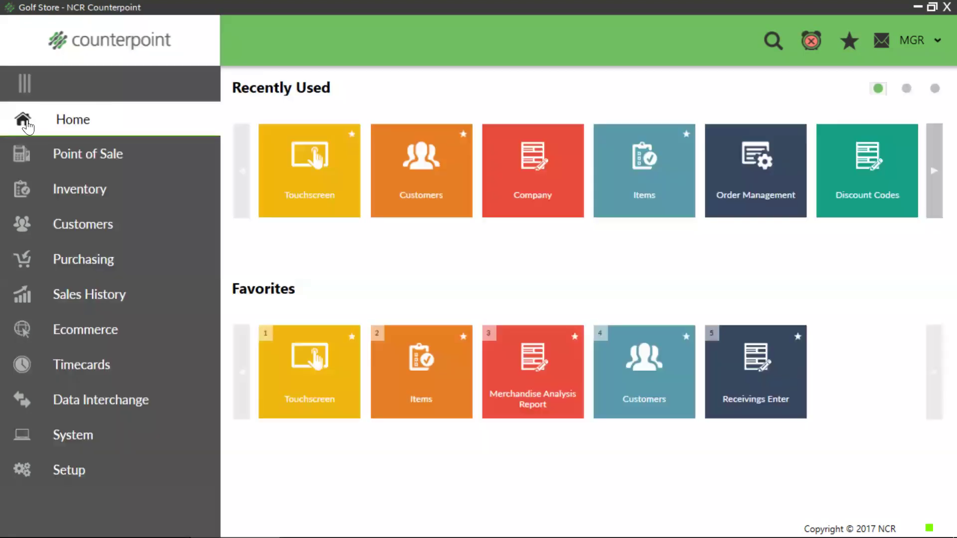
{"action": "left_click", "coordinate": [158, 406]}
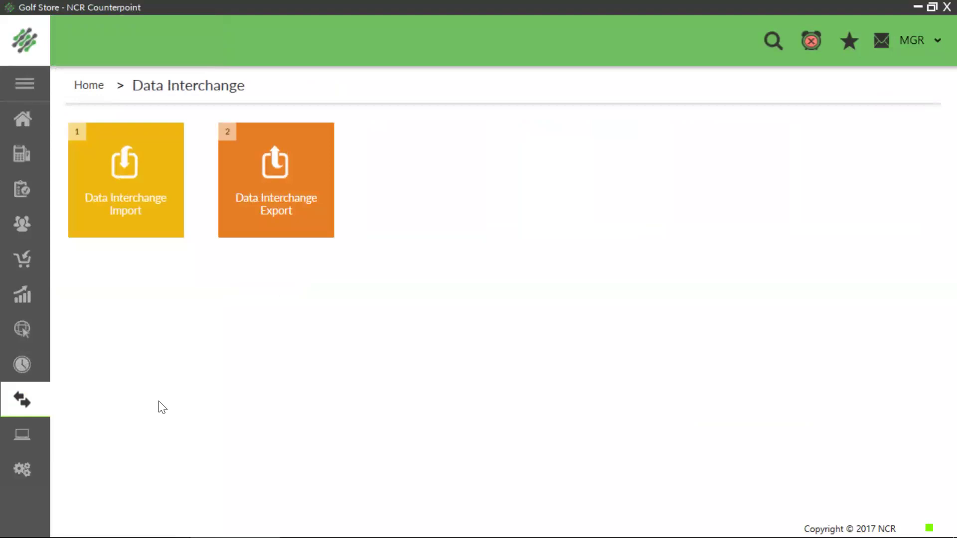
{"action": "left_click", "coordinate": [23, 437]}
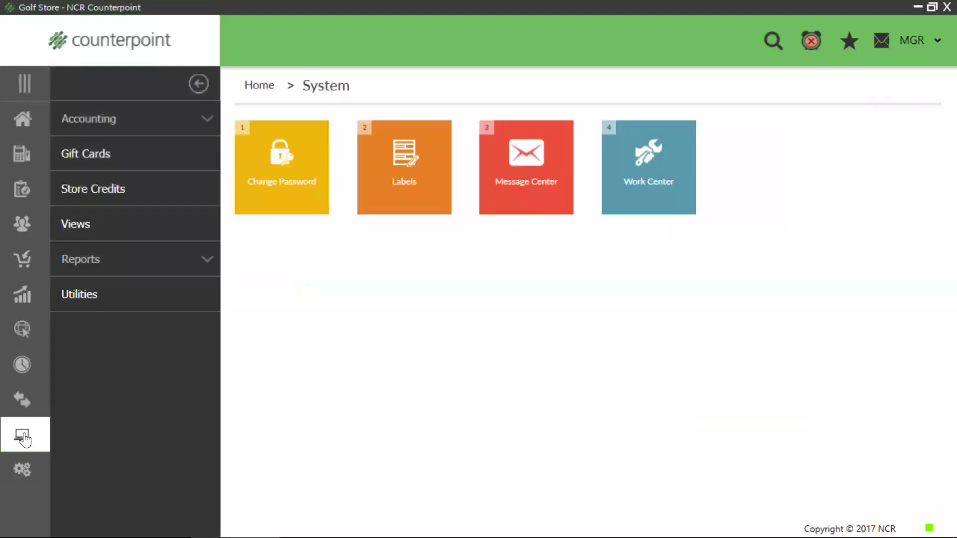
{"action": "left_click", "coordinate": [23, 474]}
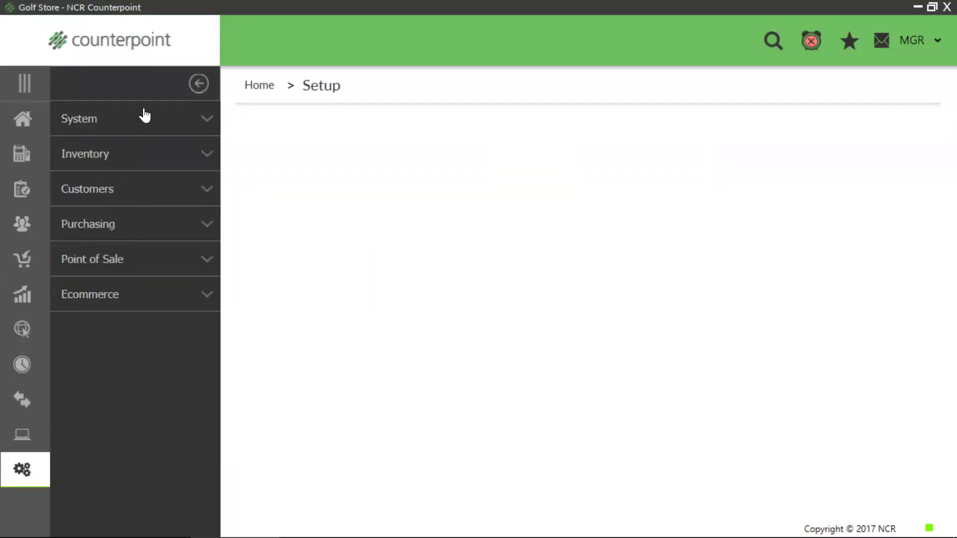
From Home, launch Touchscreen ticket entry to reach the login for MGR at store MAIN.
{"action": "left_click", "coordinate": [24, 118]}
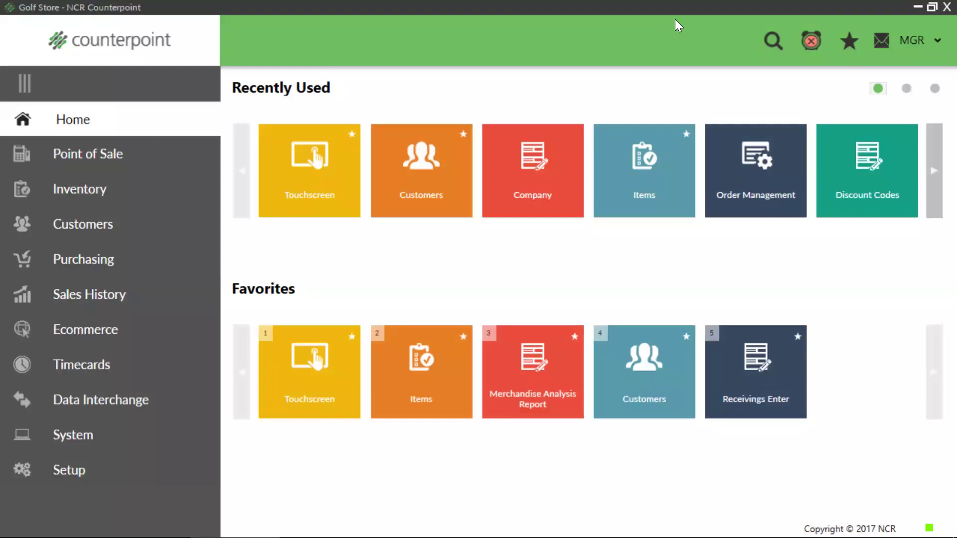
{"action": "left_click", "coordinate": [337, 383]}
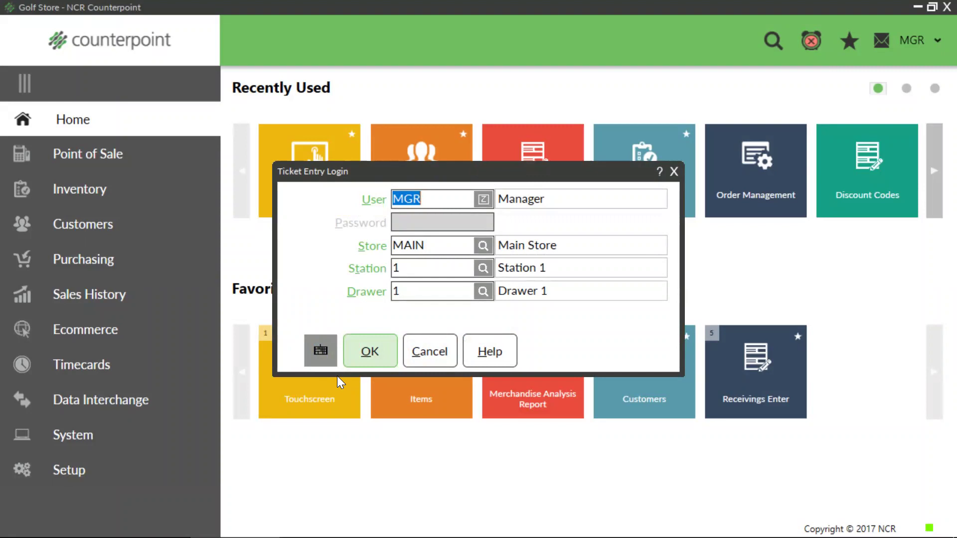
Confirm the Ticket Entry Login to load an empty Cash Customer ticket.
{"action": "left_click", "coordinate": [388, 350]}
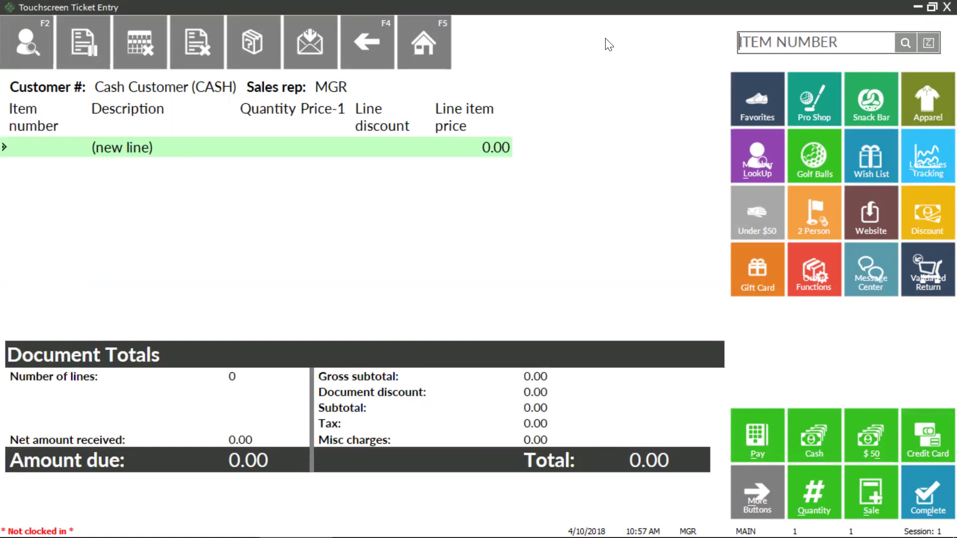
{"action": "type", "text": "ADM-SCD"}
Add the driver line, then assign customer 200008 from Customer LookUp, repricing the total to 392.39.
{"action": "key", "text": "Return"}
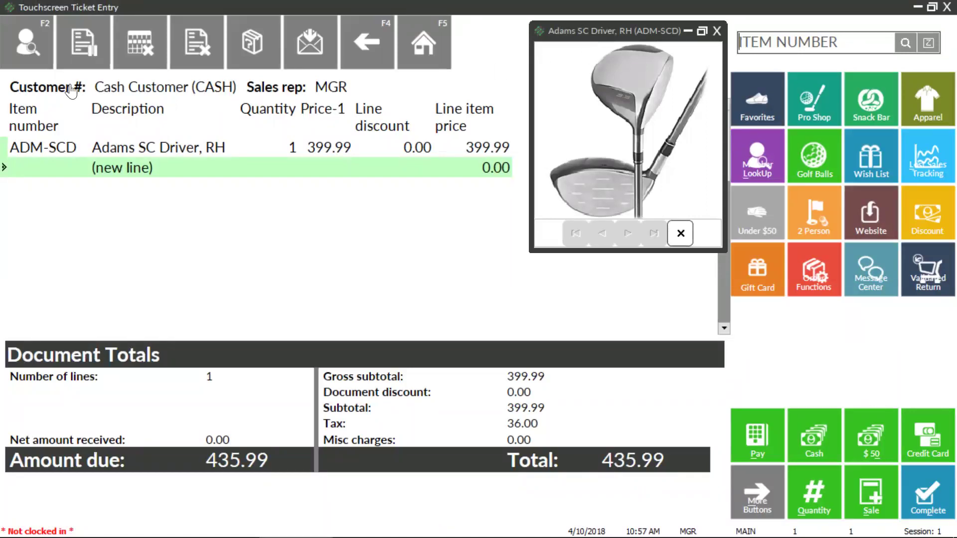
{"action": "left_click", "coordinate": [35, 53]}
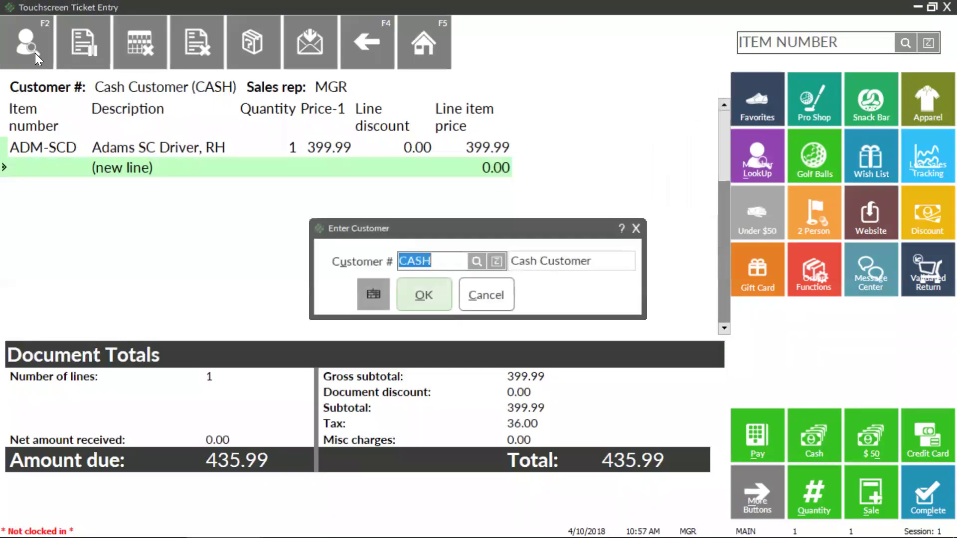
{"action": "left_click", "coordinate": [476, 262]}
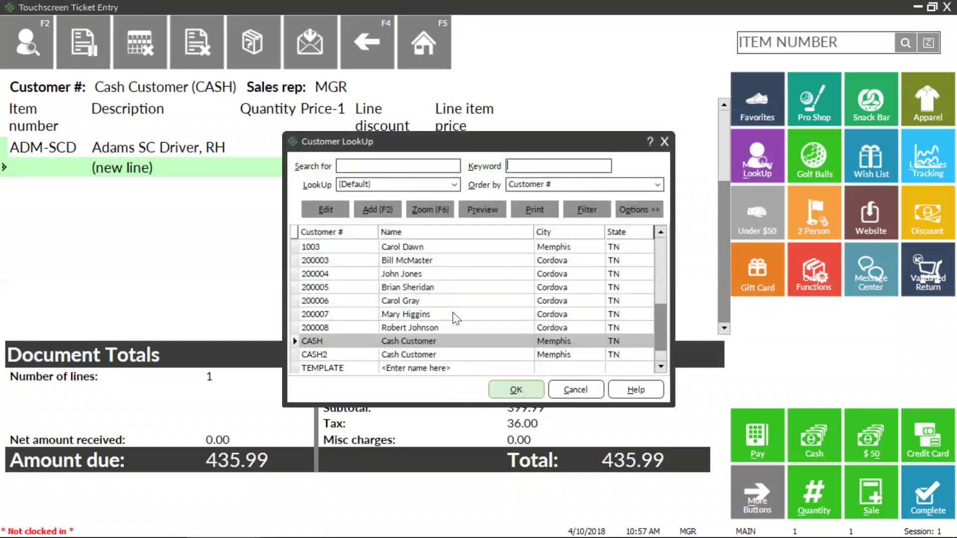
{"action": "left_click", "coordinate": [453, 329]}
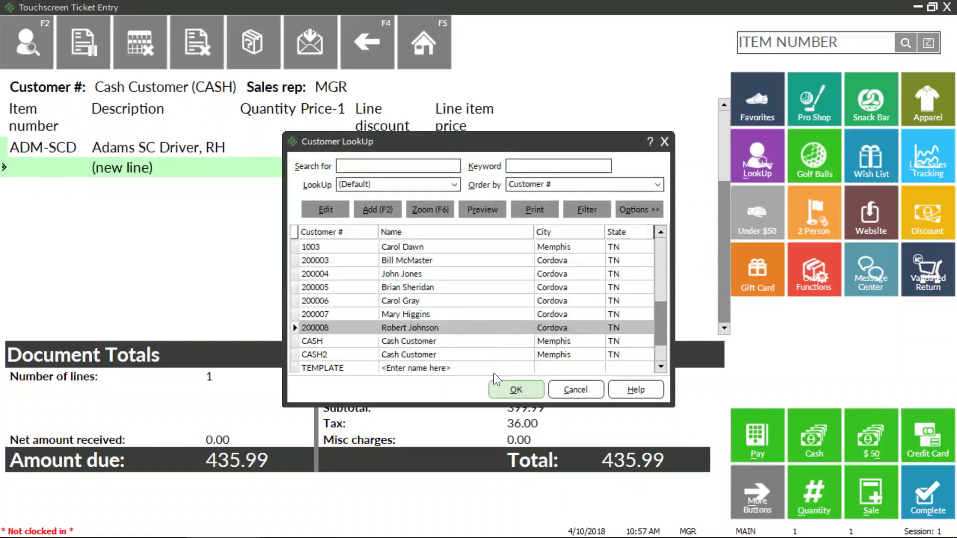
{"action": "left_click", "coordinate": [515, 388]}
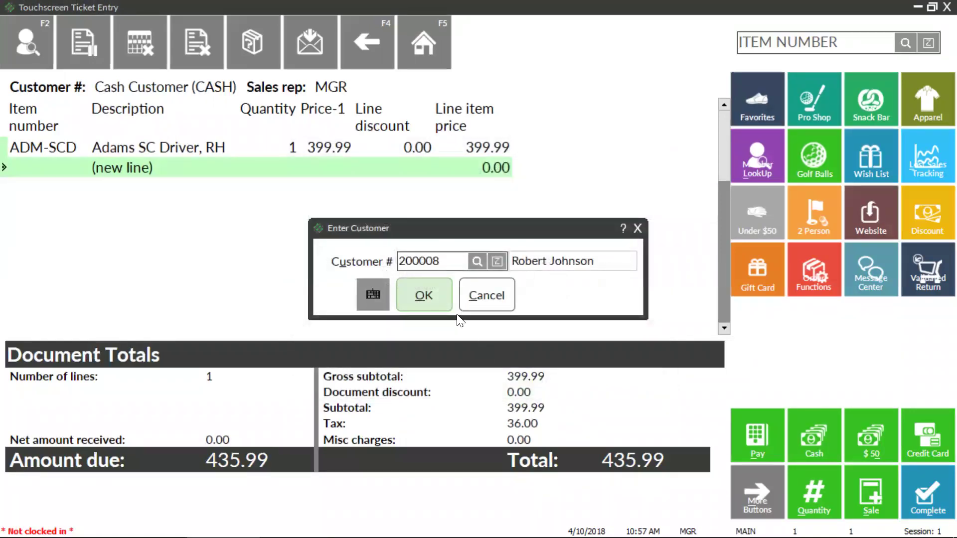
{"action": "left_click", "coordinate": [434, 302]}
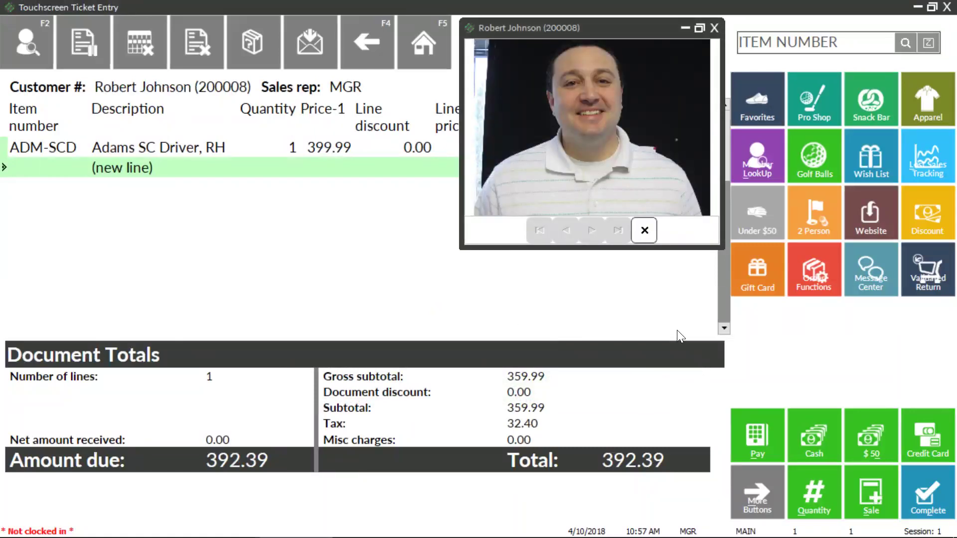
Pay the full 392.39 ticket balance in cash and cancel emailing the receipt.
{"action": "left_click", "coordinate": [811, 439]}
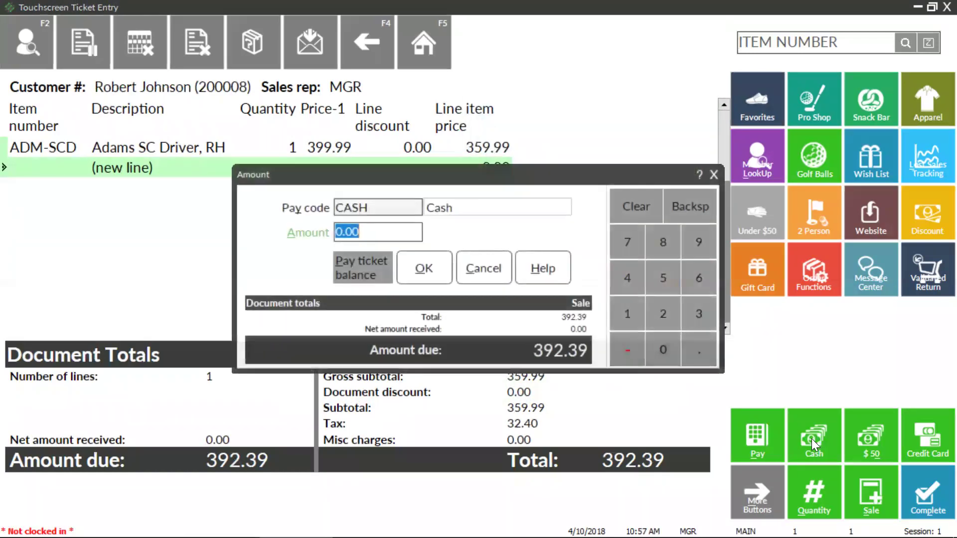
{"action": "left_click", "coordinate": [368, 268]}
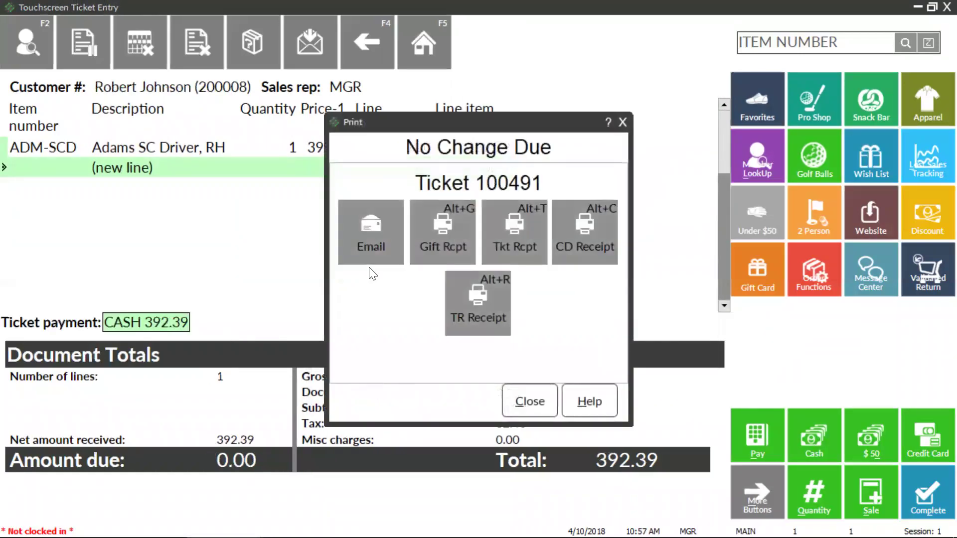
{"action": "left_click", "coordinate": [376, 248]}
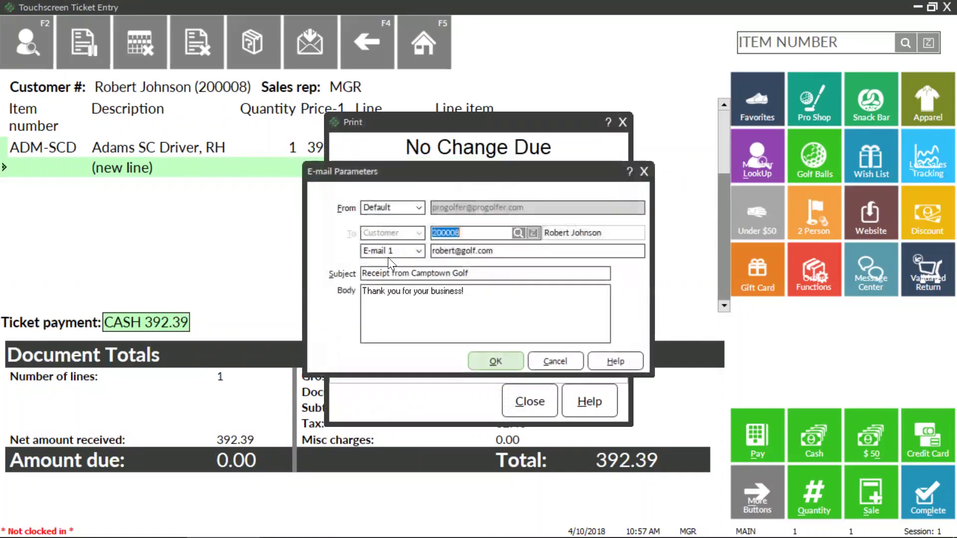
{"action": "left_click", "coordinate": [542, 362]}
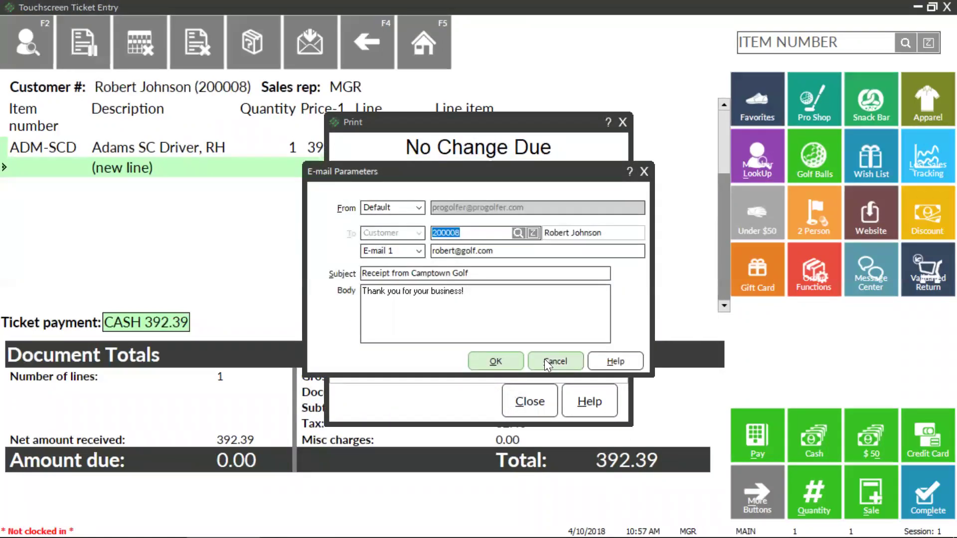
{"action": "left_click", "coordinate": [544, 361]}
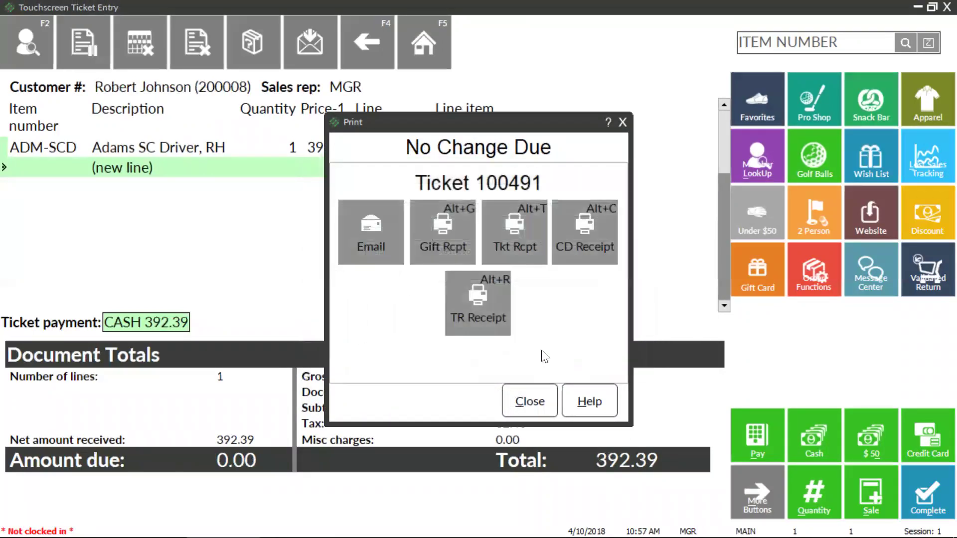
Print and preview the ticket receipt, then finish the sale onto a fresh empty ticket.
{"action": "left_click", "coordinate": [507, 227]}
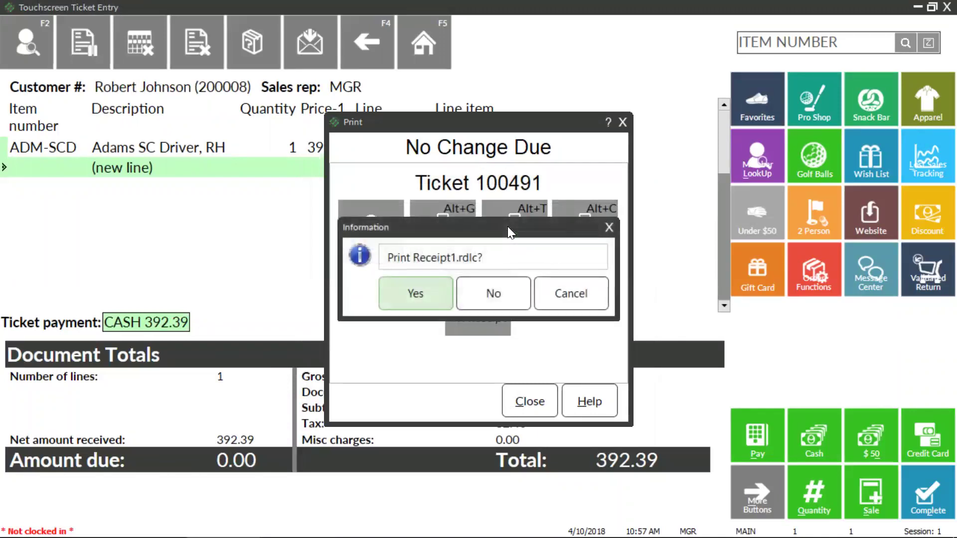
{"action": "left_click", "coordinate": [419, 292]}
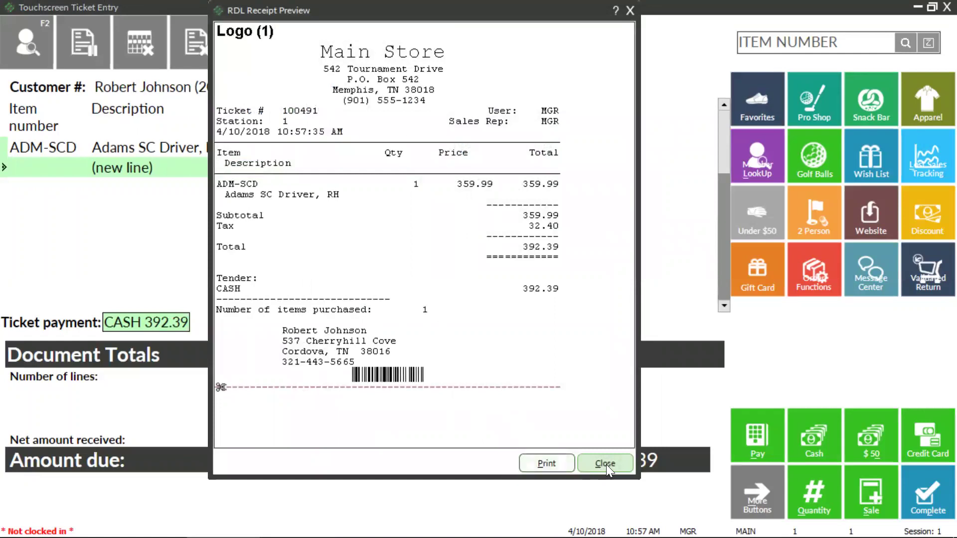
{"action": "left_click", "coordinate": [606, 464]}
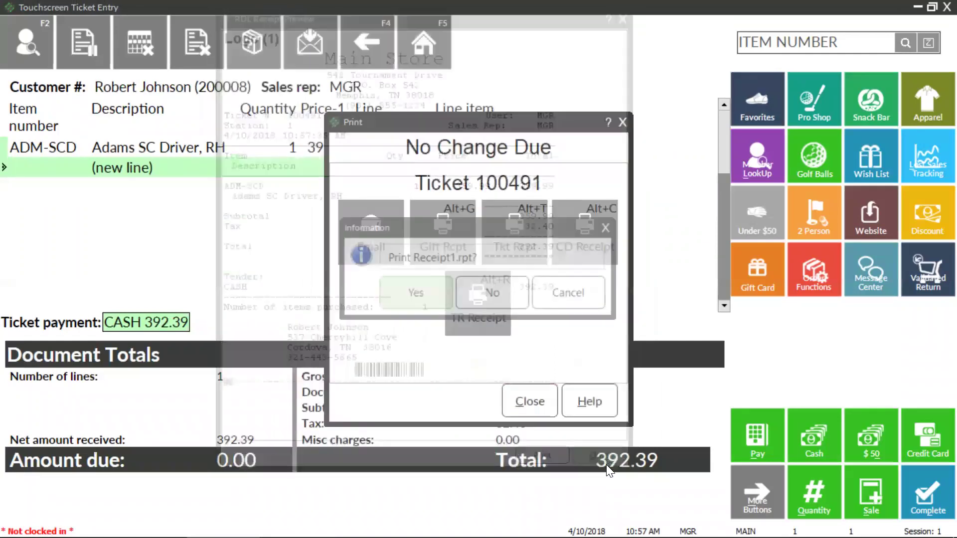
{"action": "left_click", "coordinate": [494, 288]}
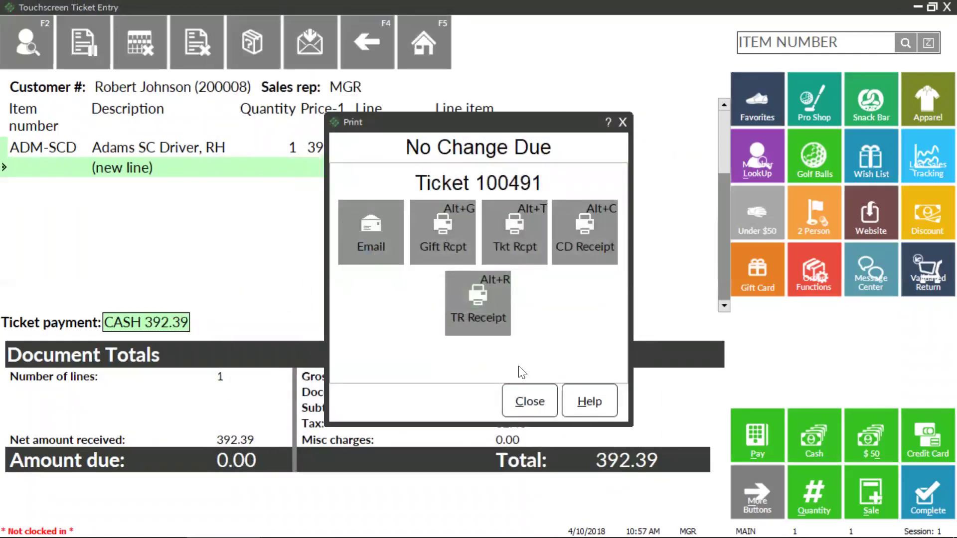
{"action": "left_click", "coordinate": [532, 398]}
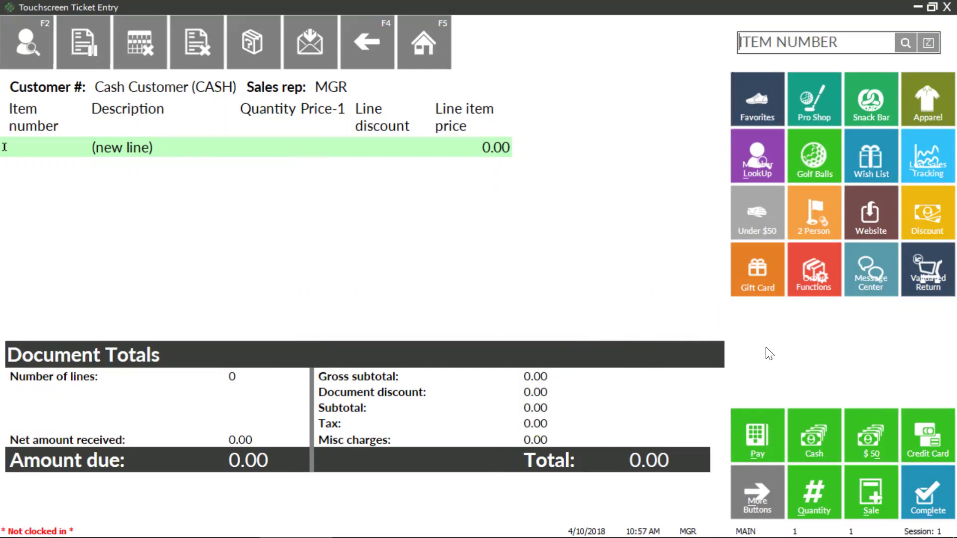
{"action": "left_click", "coordinate": [870, 161]}
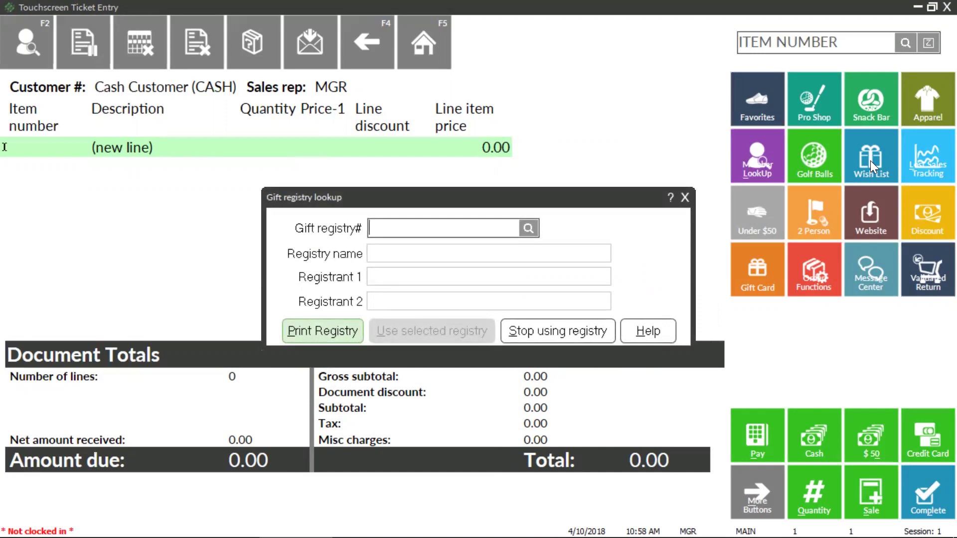
{"action": "left_click", "coordinate": [686, 197]}
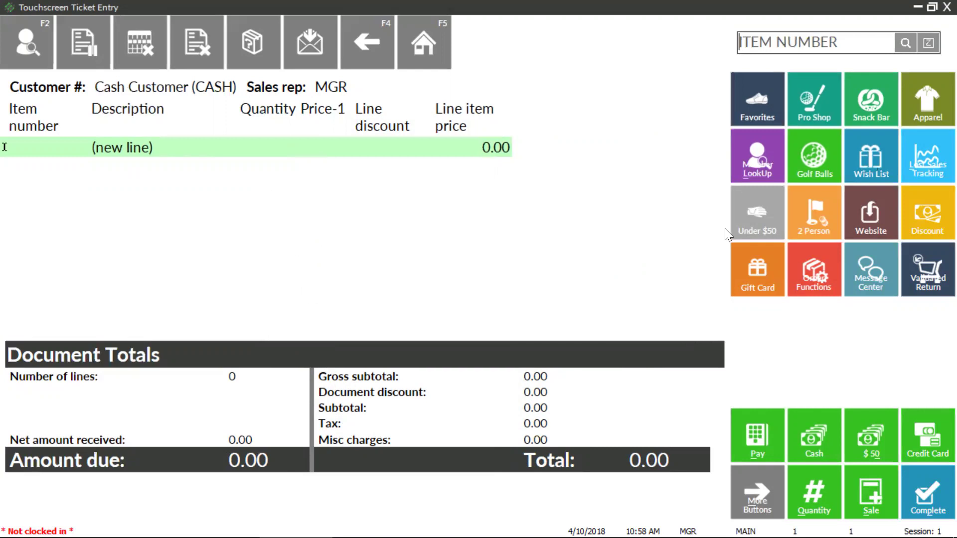
{"action": "left_click", "coordinate": [767, 281]}
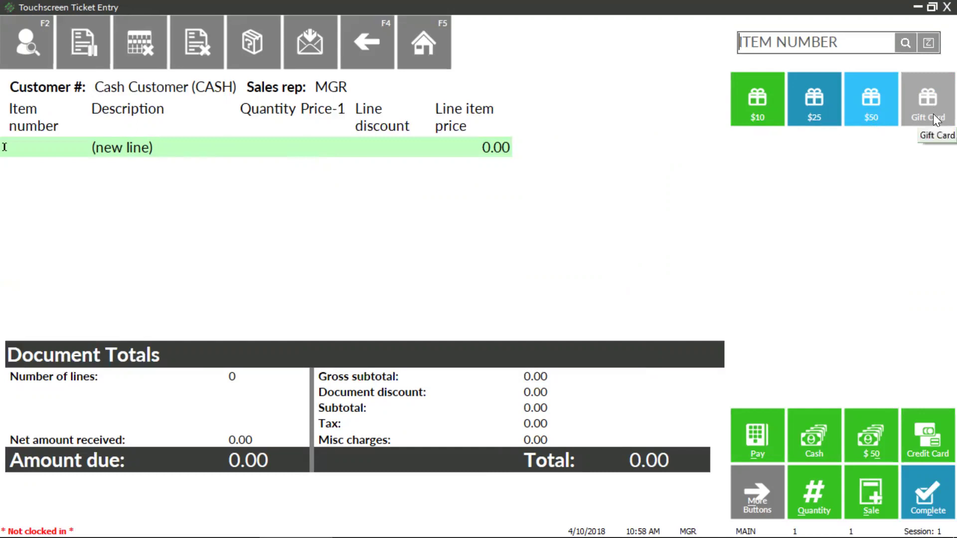
{"action": "left_click", "coordinate": [439, 53]}
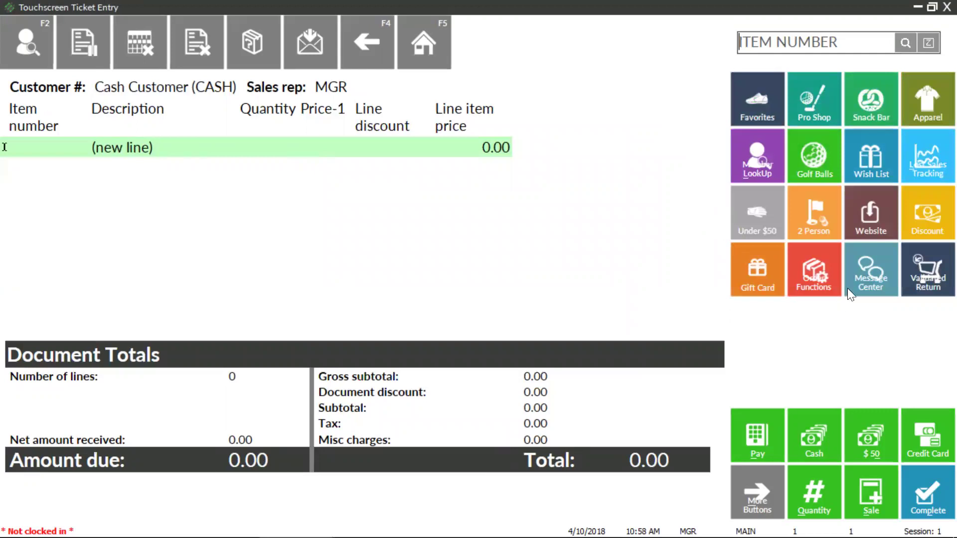
{"action": "left_click", "coordinate": [865, 279]}
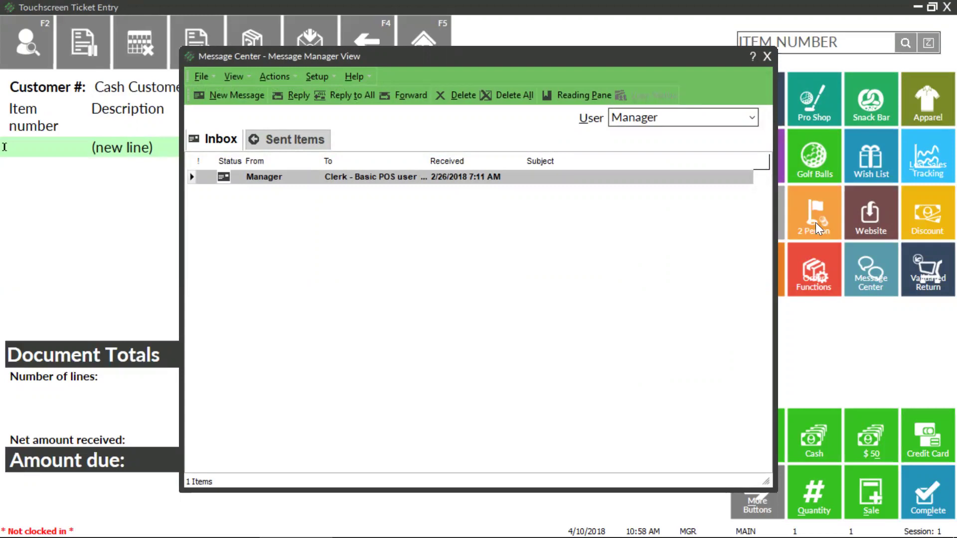
{"action": "left_click", "coordinate": [768, 56]}
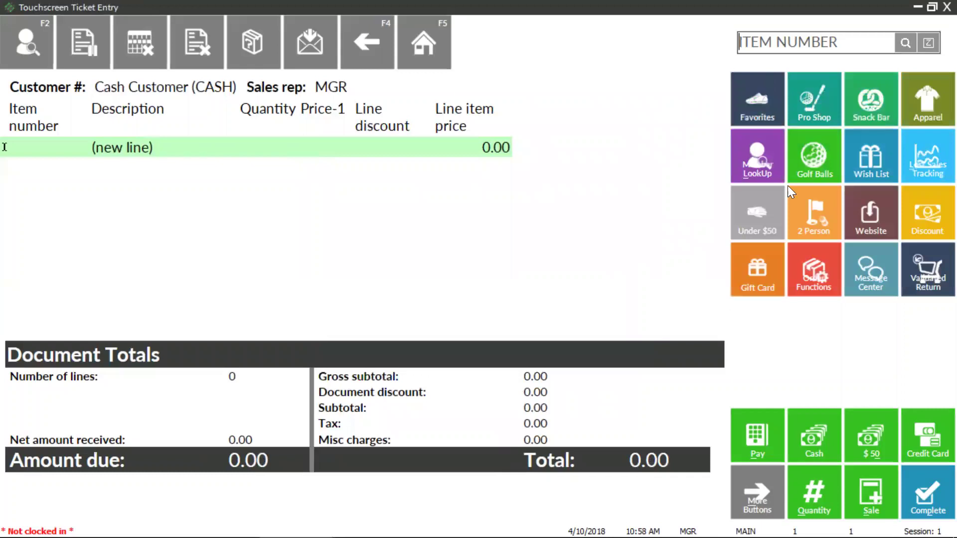
{"action": "left_click", "coordinate": [762, 494]}
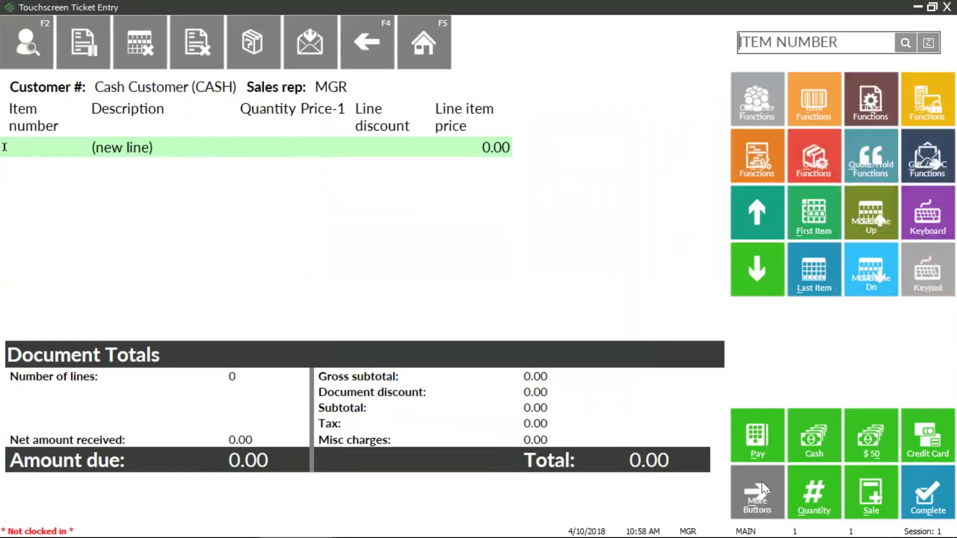
{"action": "left_click", "coordinate": [805, 158]}
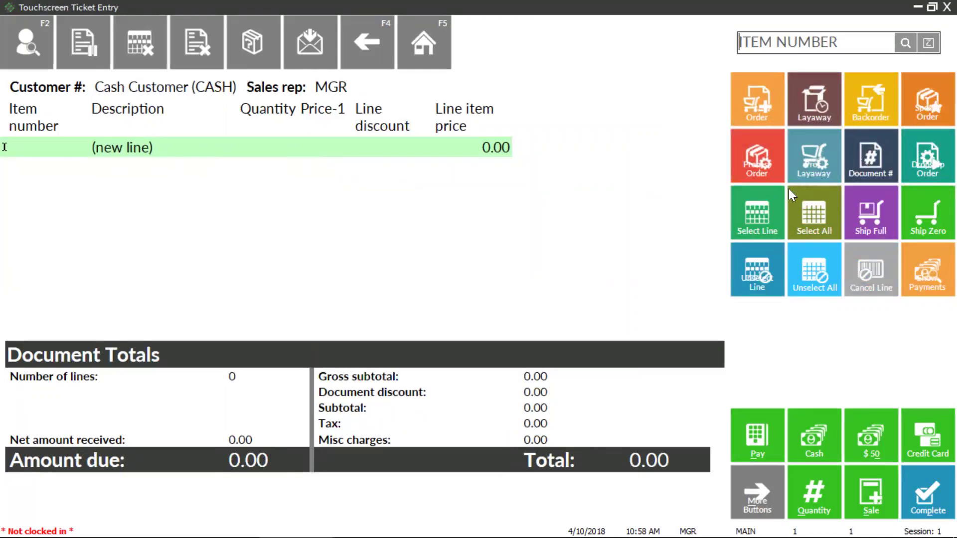
{"action": "left_click", "coordinate": [437, 54]}
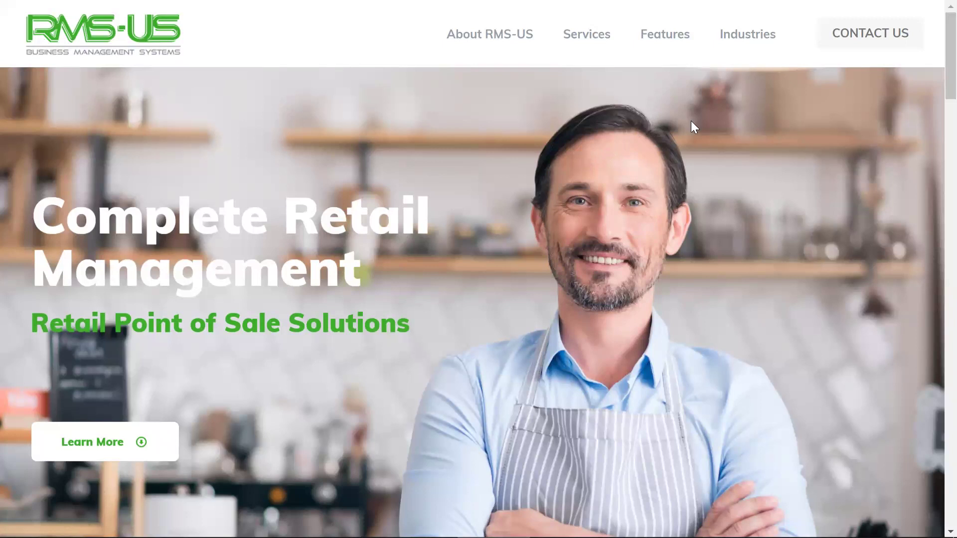
Go to the Contact RMS-US page with the phone number and contact form.
{"action": "left_click", "coordinate": [871, 39]}
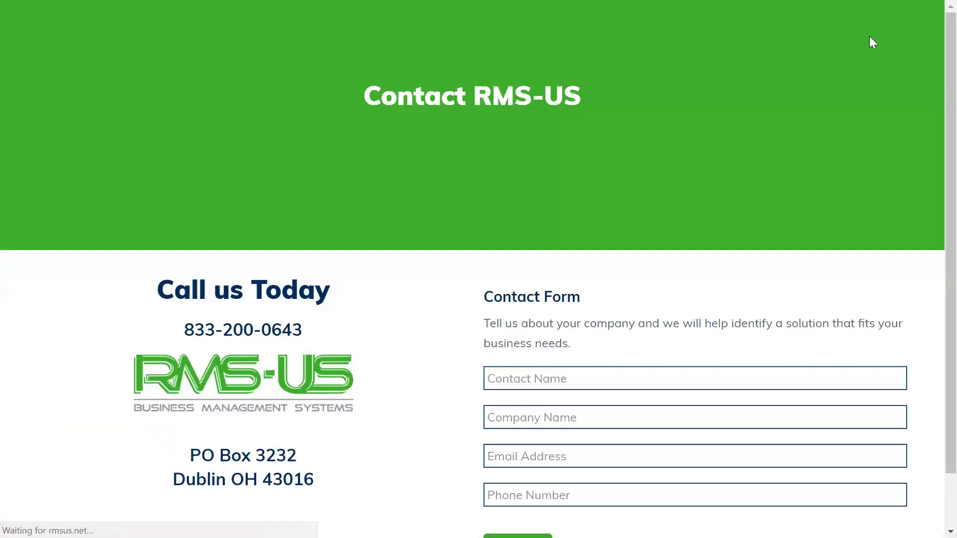
{"action": "scroll", "coordinate": [930, 241], "scroll_direction": "down", "scroll_amount": 2}
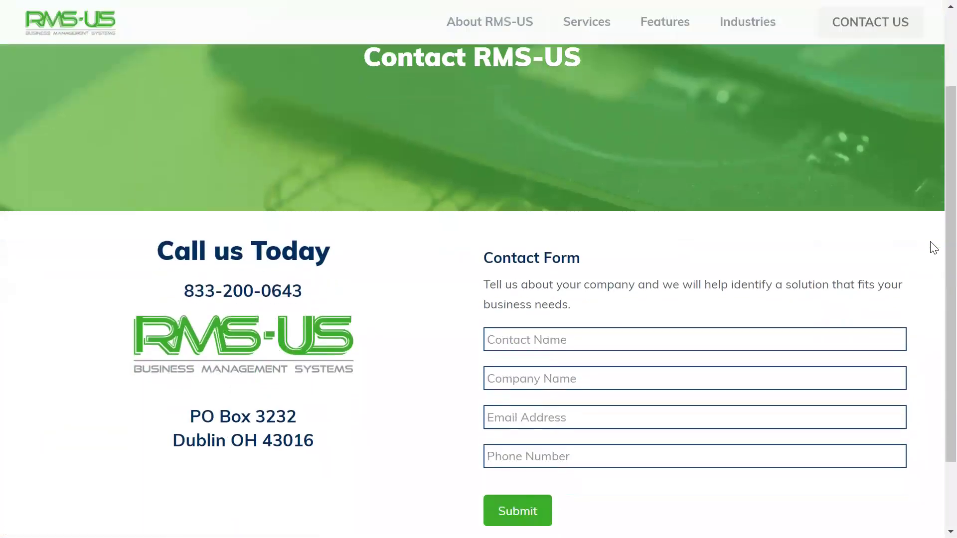
{"action": "scroll", "coordinate": [932, 248], "scroll_direction": "down", "scroll_amount": 1}
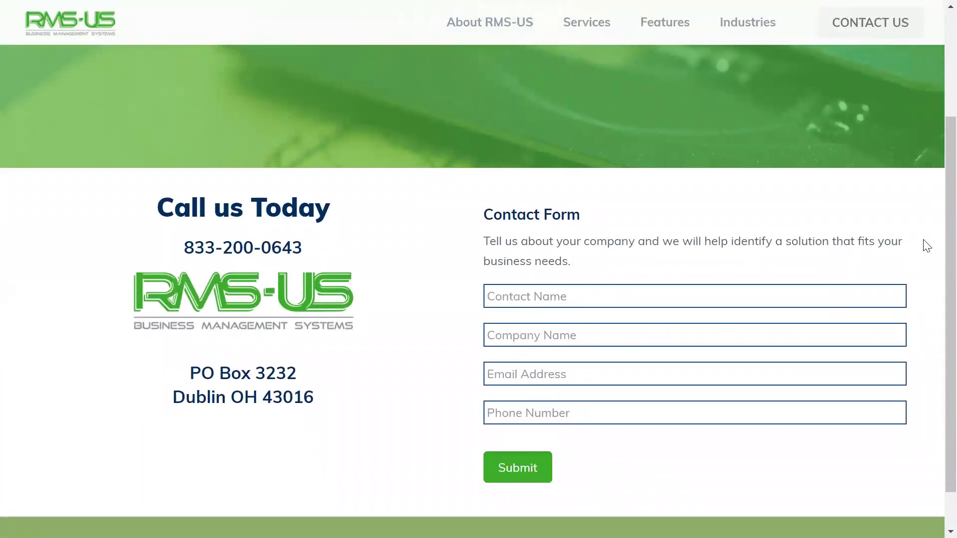